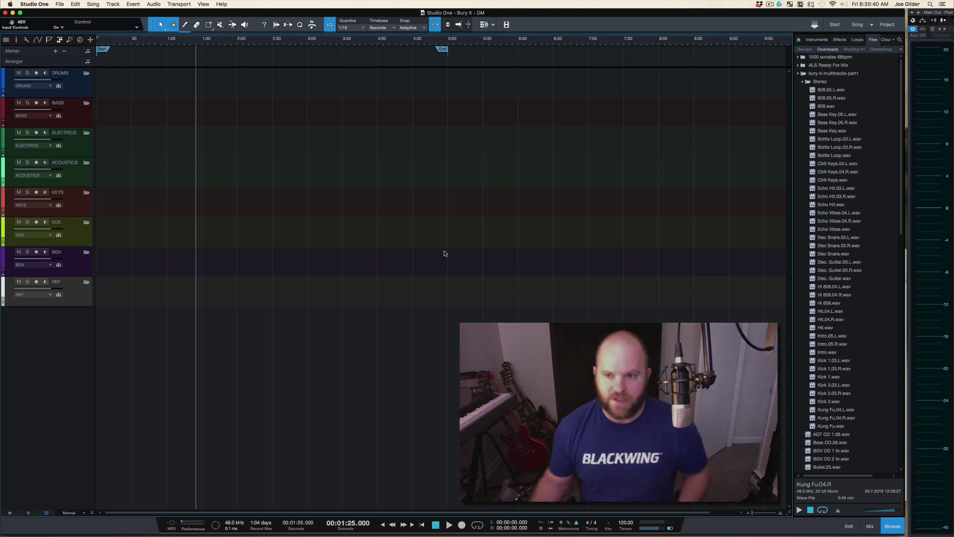
Step: Switch to Finder and show the audio files in the bury-it-multitracks-part2 folder
key(super+Tab)
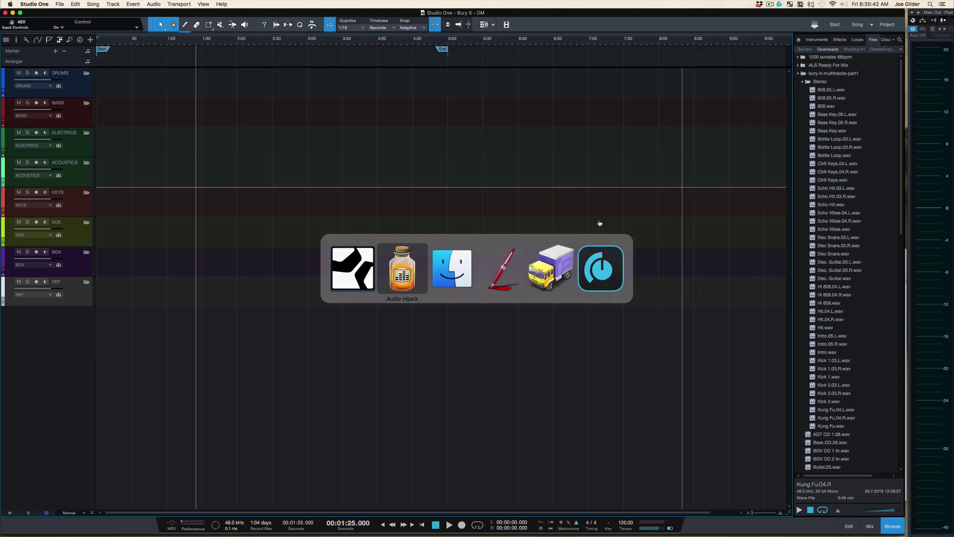
click(452, 265)
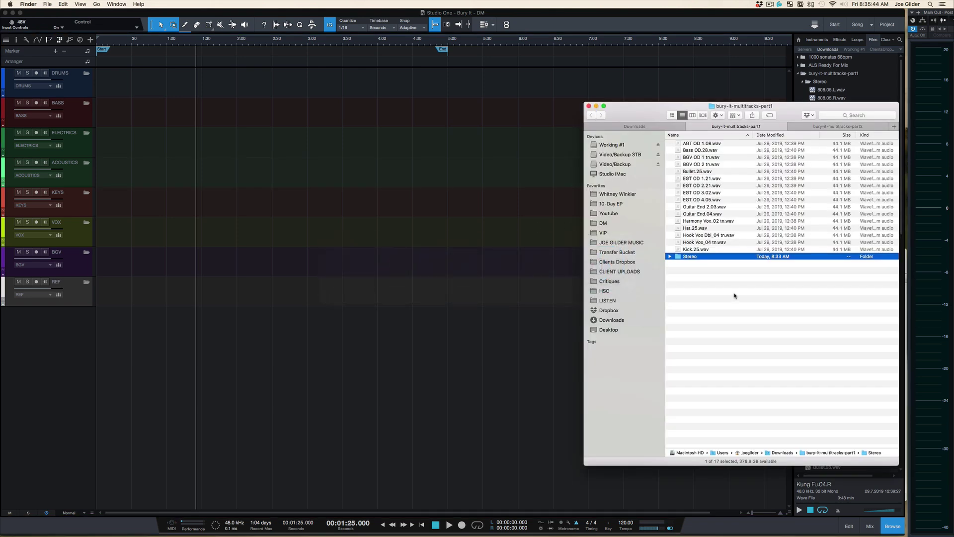
click(833, 128)
key(super+a)
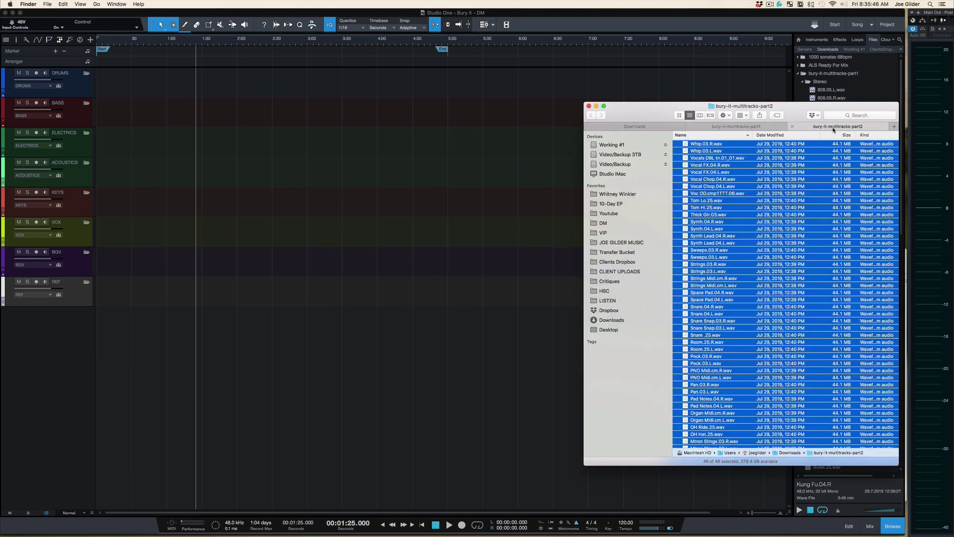
click(751, 158)
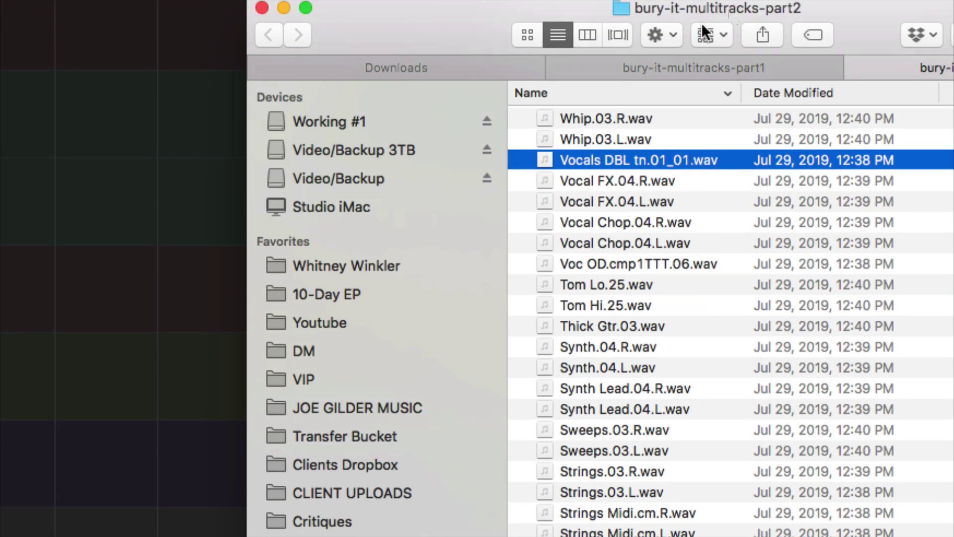
Step: Sort the files in bury-it-multitracks-part2 by name in ascending order
drag(662, 10, 190, 26)
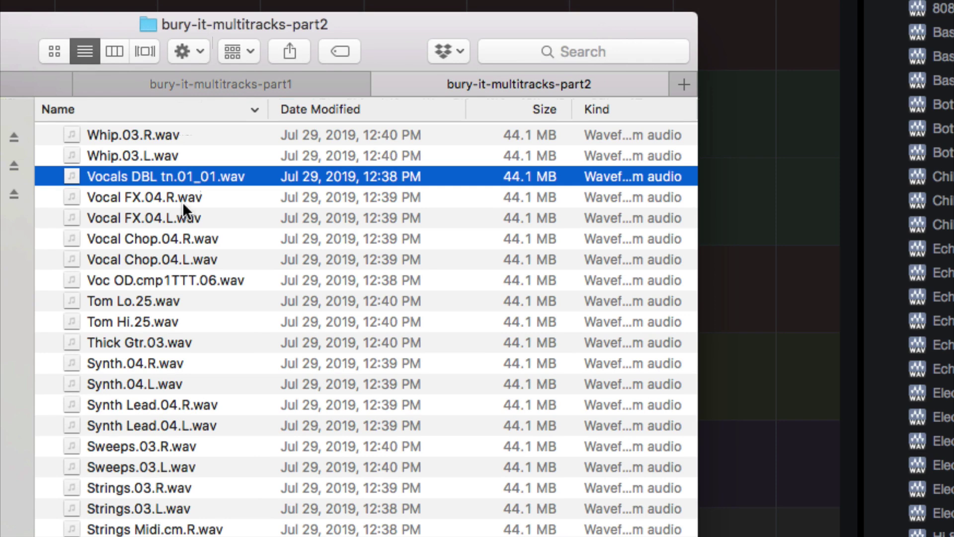
click(153, 134)
click(152, 157)
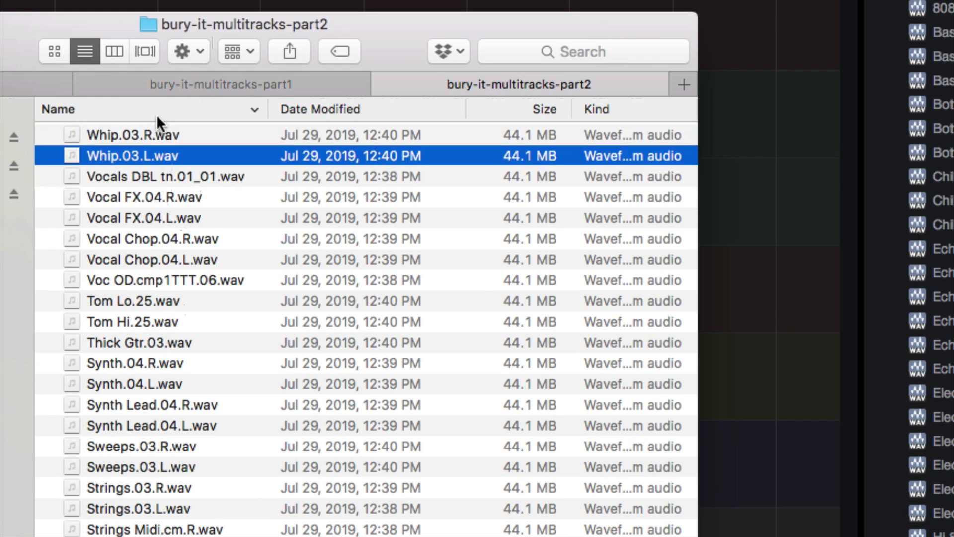
click(156, 115)
scroll(189, 199, up, 2)
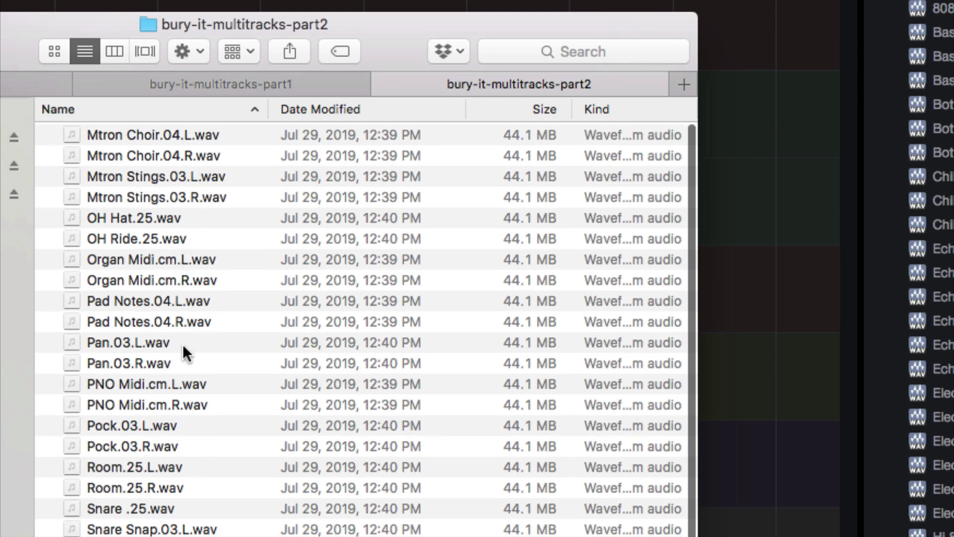
Step: Import the left and right Mtron Choir and Mtron Stings files into the Studio One song as new tracks below REF
click(163, 137)
shift+click(159, 197)
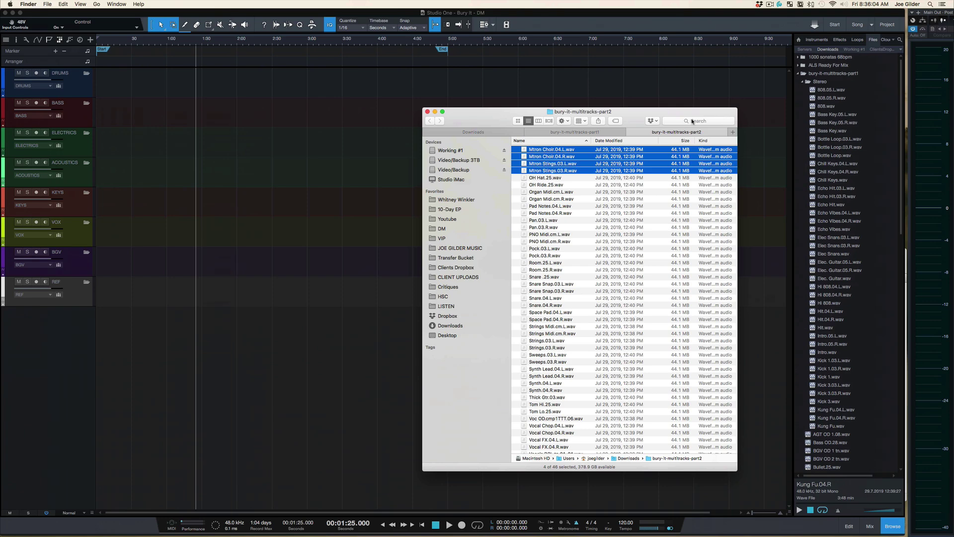
drag(563, 157, 95, 348)
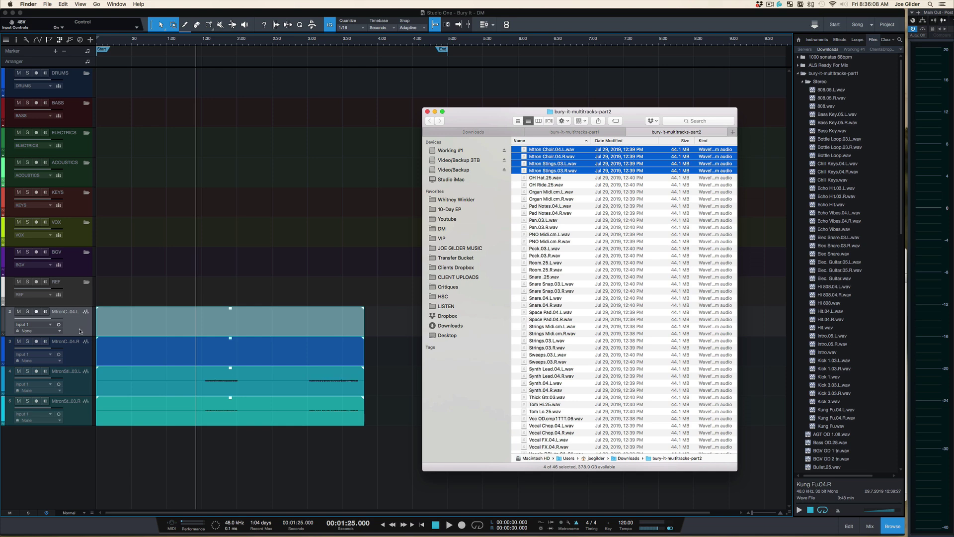
click(79, 330)
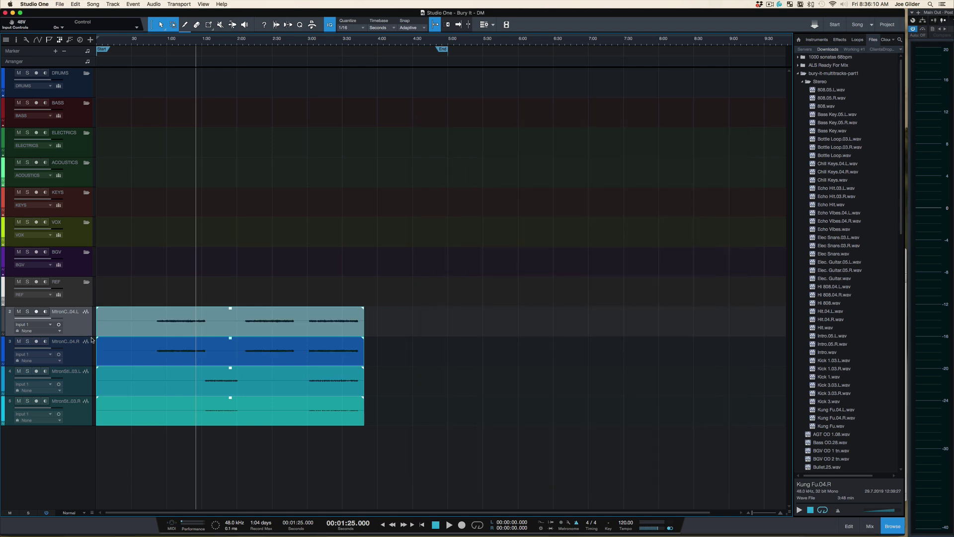
Step: Show the mixer and pan the Mtron Choir L channel fully left and the R channel fully right
key(F3)
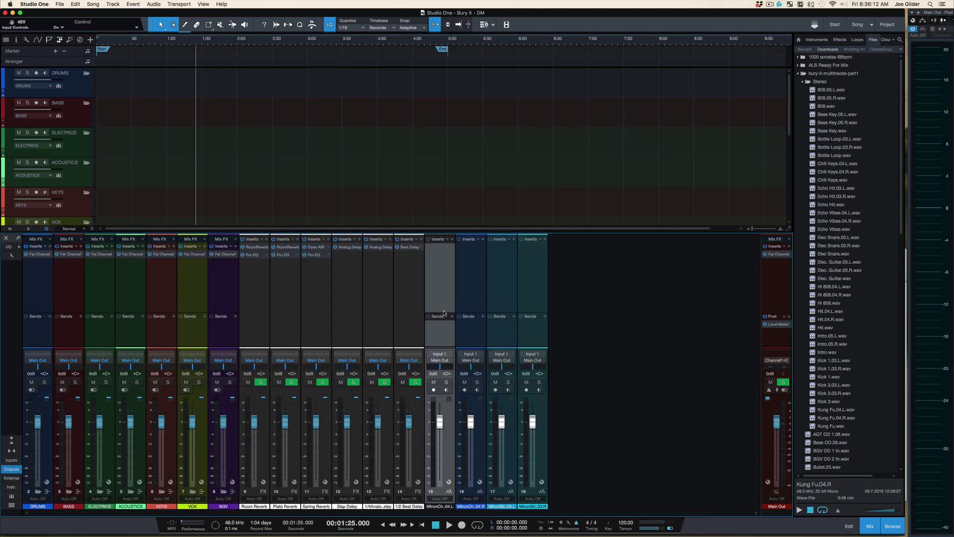
drag(447, 367, 513, 370)
click(475, 339)
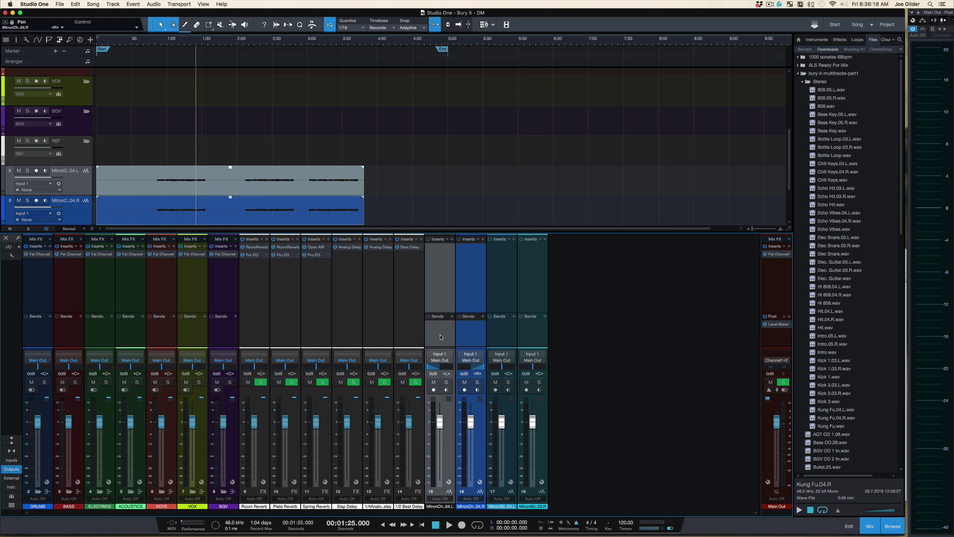
Step: Add a bus for the two selected Mtron Choir channels and close the mixer
right_click(440, 336)
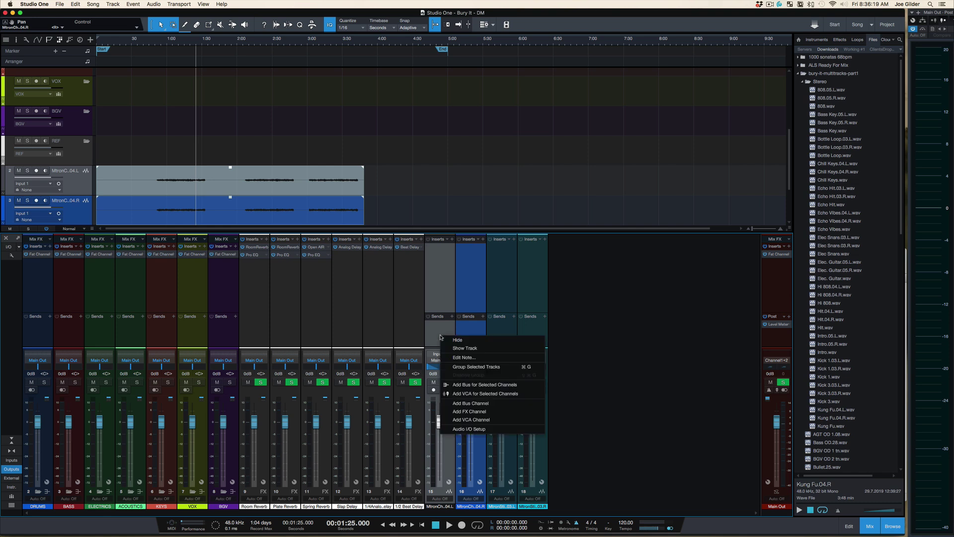
click(481, 385)
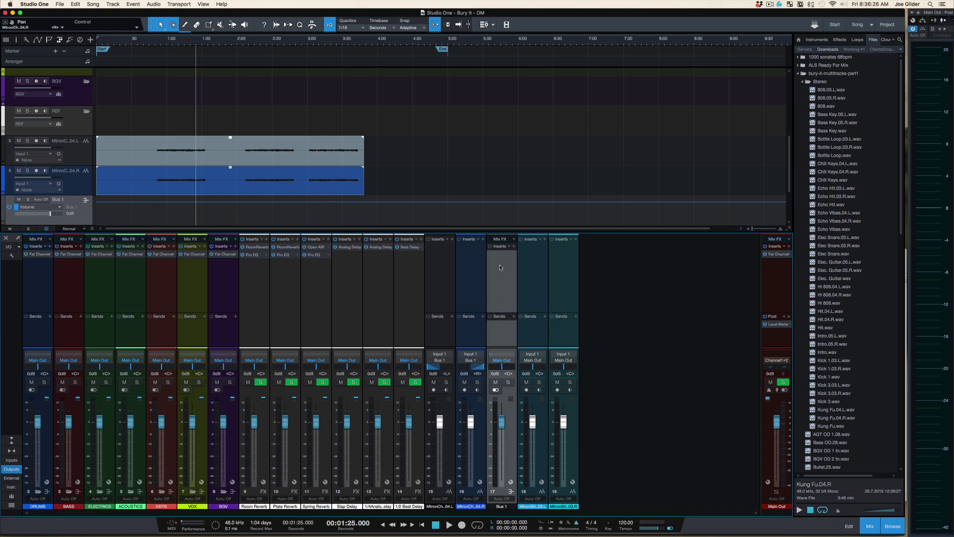
key(F3)
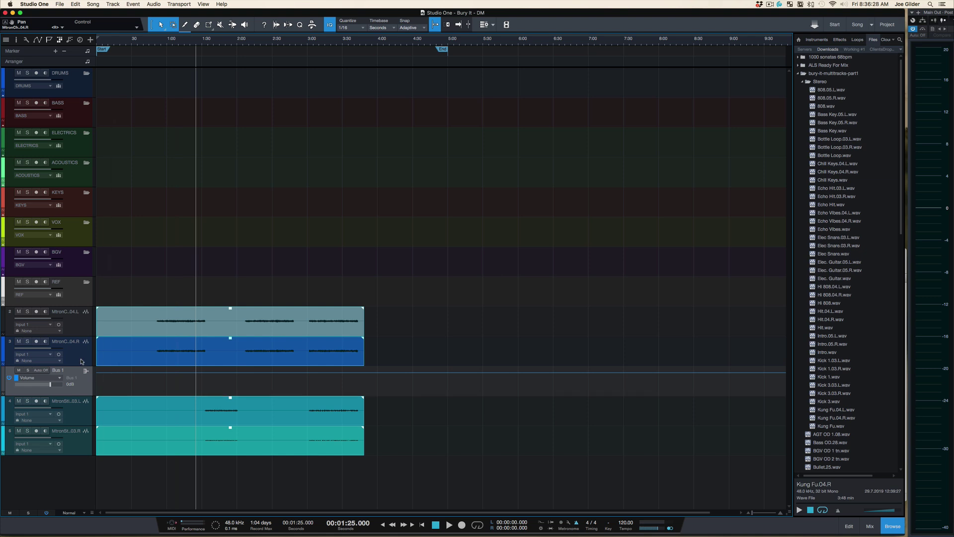
Step: Delete the four Mtron tracks and their bus, and decline copying external files to the Media folder
right_click(75, 334)
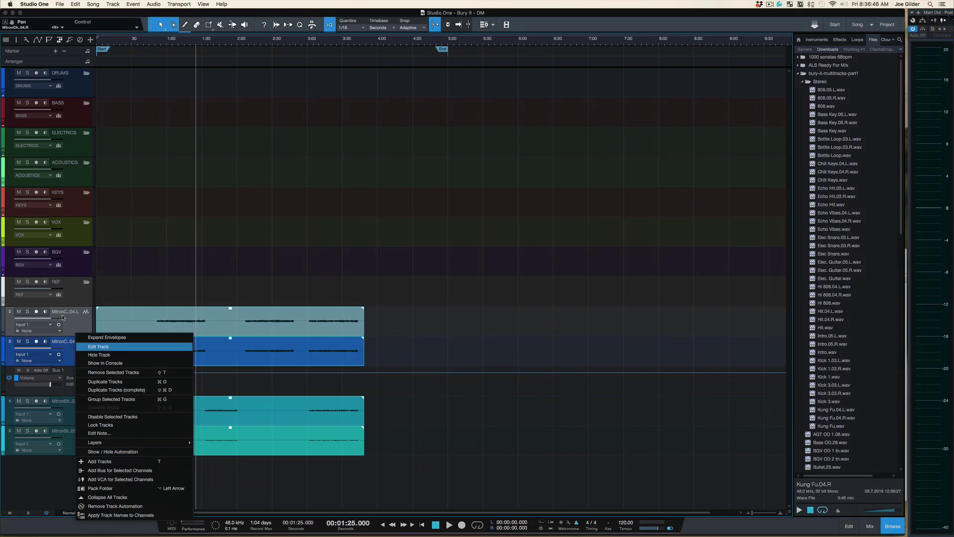
click(5, 148)
click(32, 156)
shift+click(82, 440)
key(Delete)
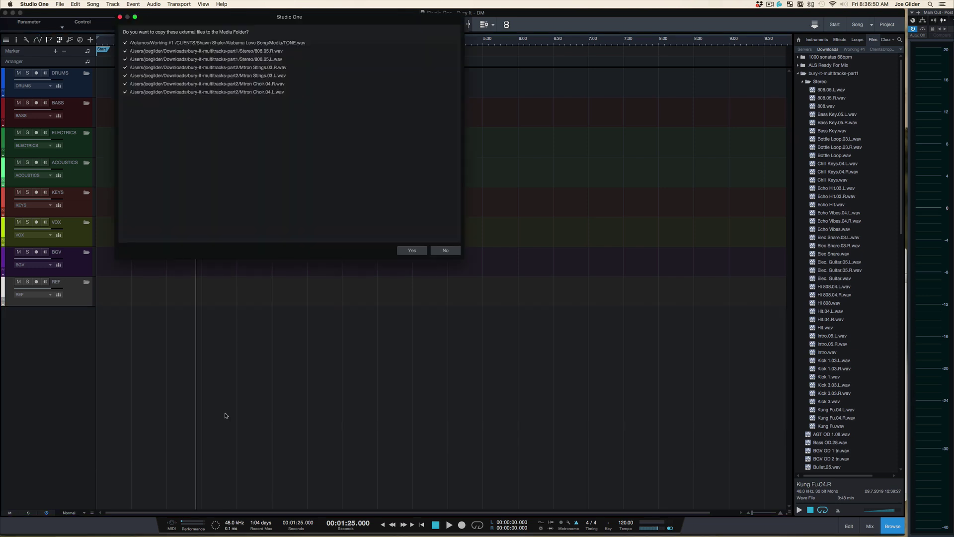
click(439, 249)
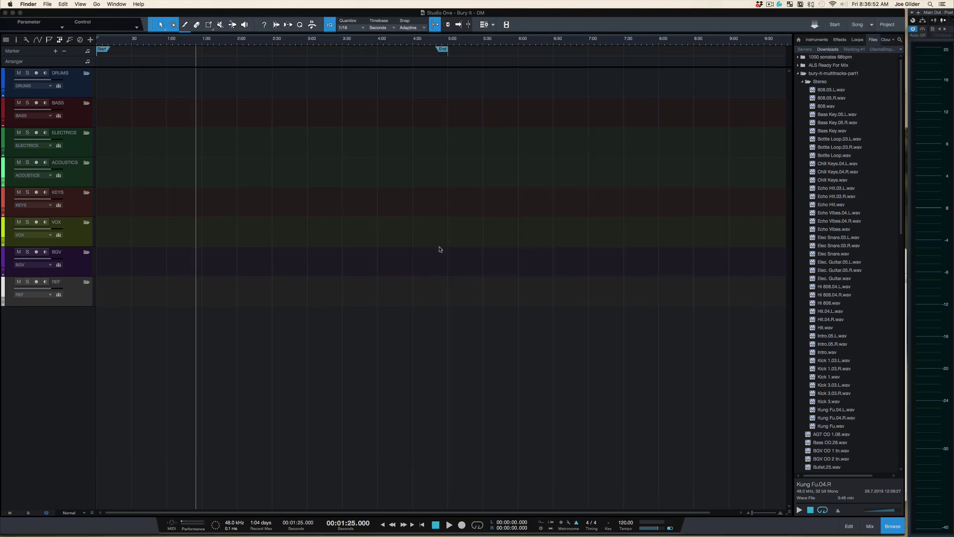
Step: In Finder, select all left/right file pairs in bury-it-multitracks-part2, leaving the mono files unselected
key(super+Tab)
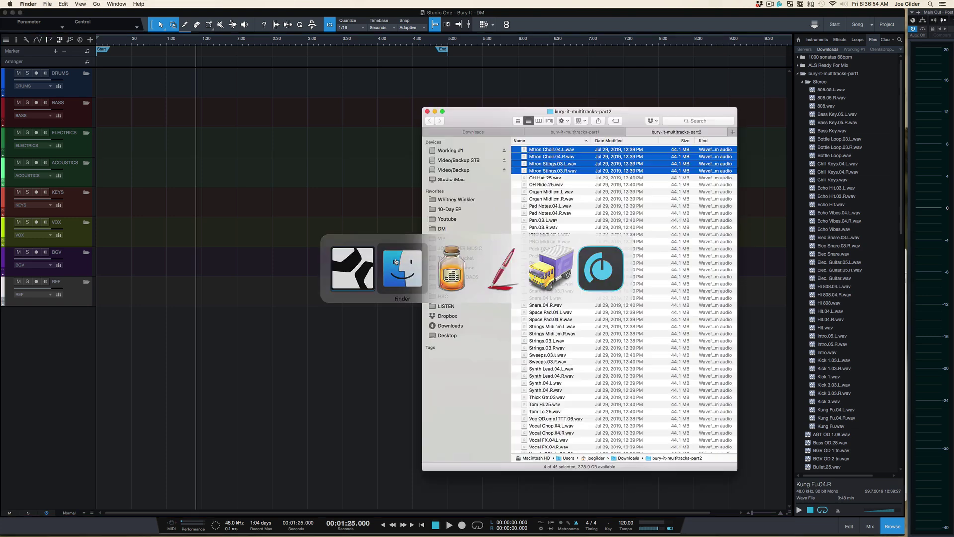
drag(481, 108, 476, 108)
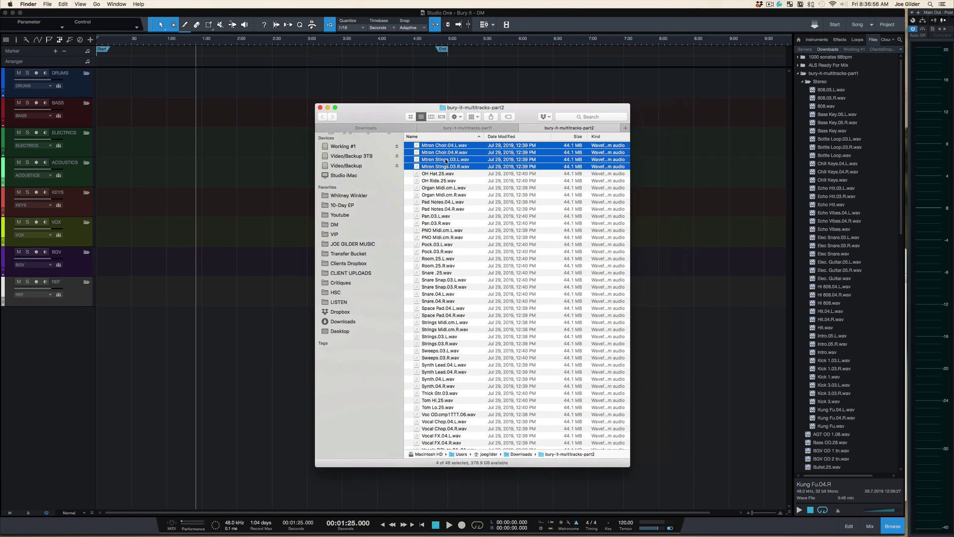
key(super+a)
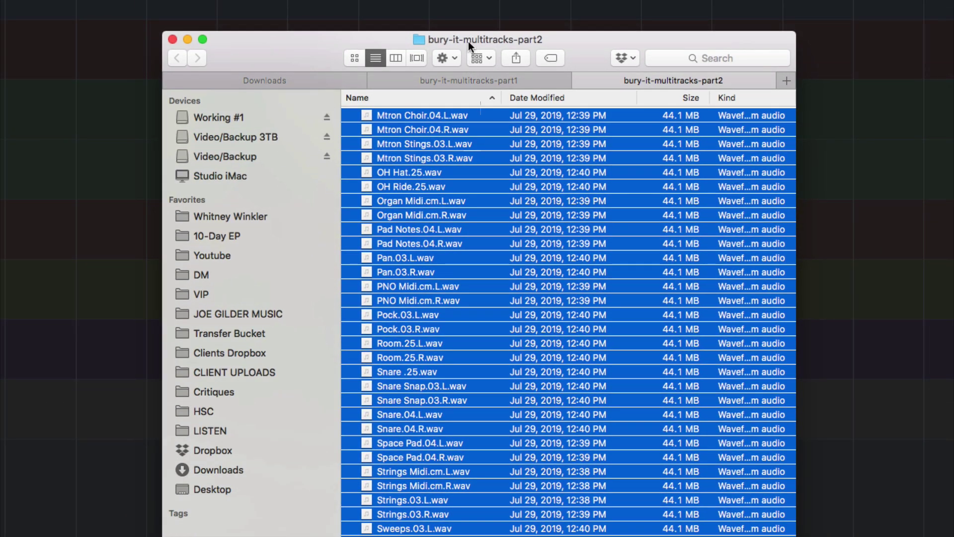
drag(468, 41, 285, 47)
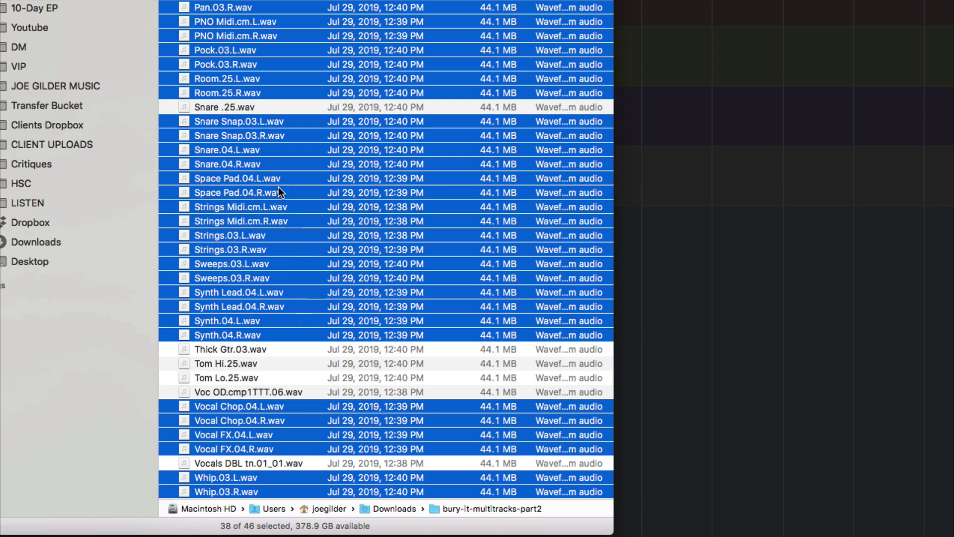
scroll(273, 106, up, 5)
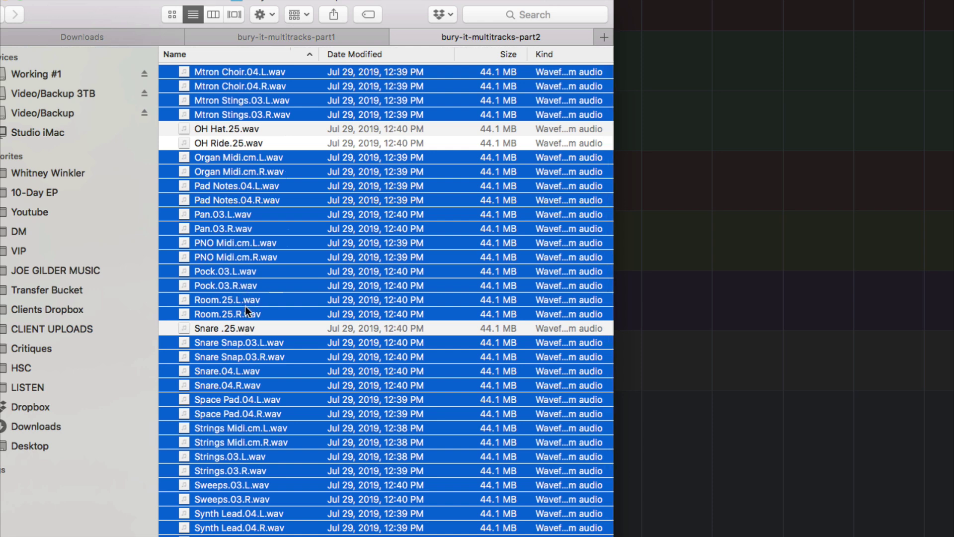
Step: Group the selected left/right files into a new folder named STEREO
right_click(245, 220)
click(269, 224)
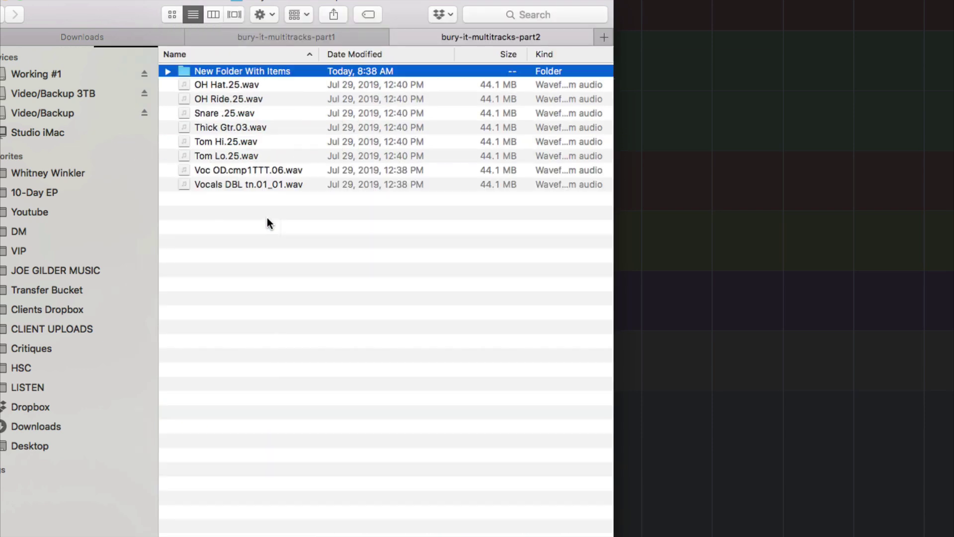
text(STERE)
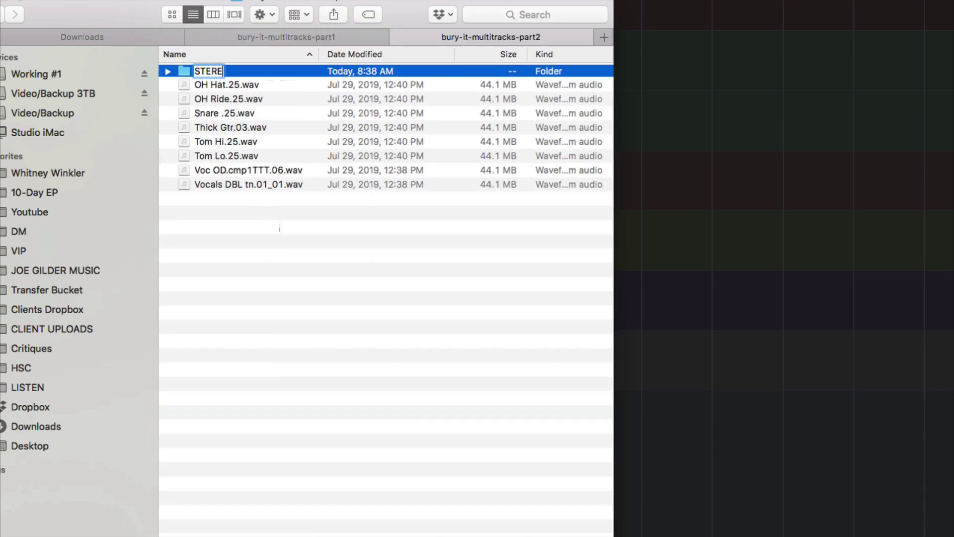
text(O)
key(Return)
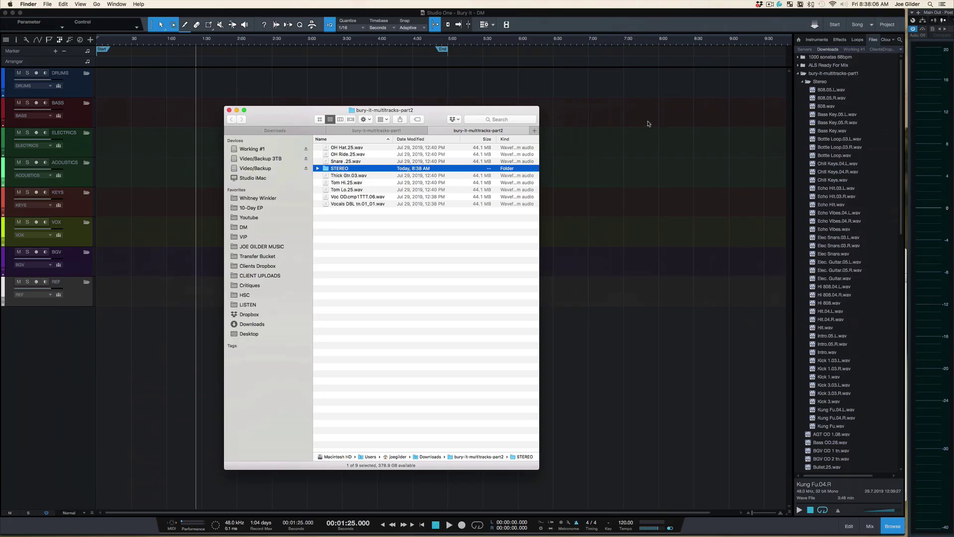
Step: Switch to Studio One, refresh the Downloads file browser and expand the STEREO folder inside bury-it-multitracks-part2
click(829, 20)
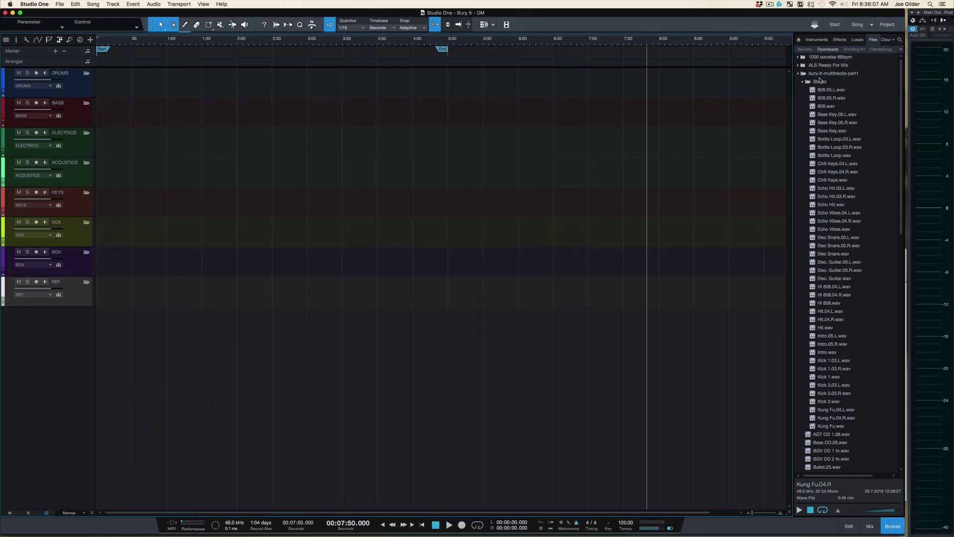
right_click(820, 82)
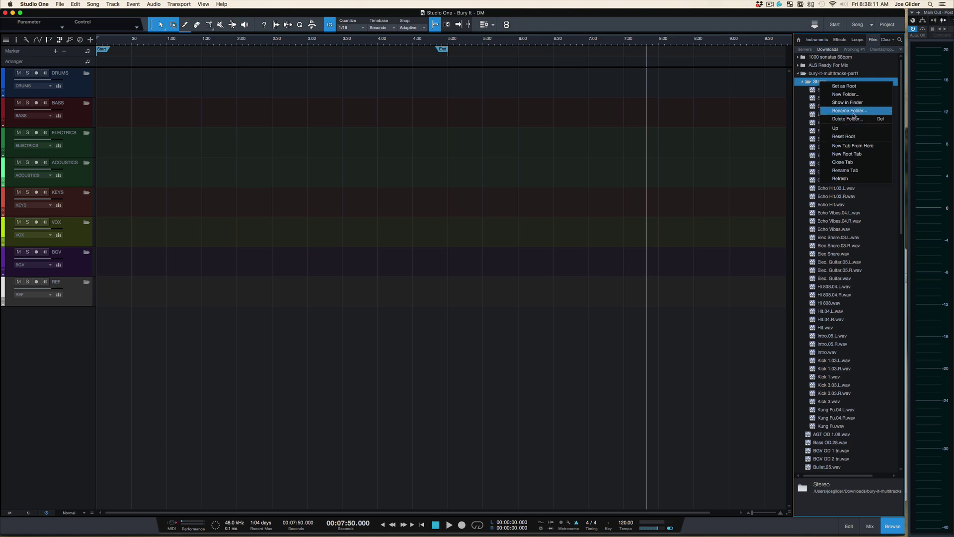
click(851, 179)
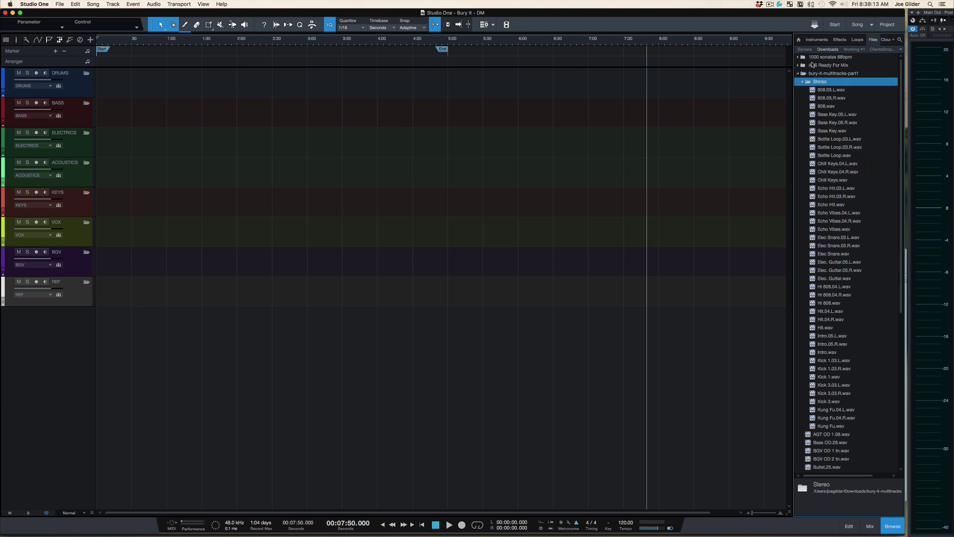
click(798, 73)
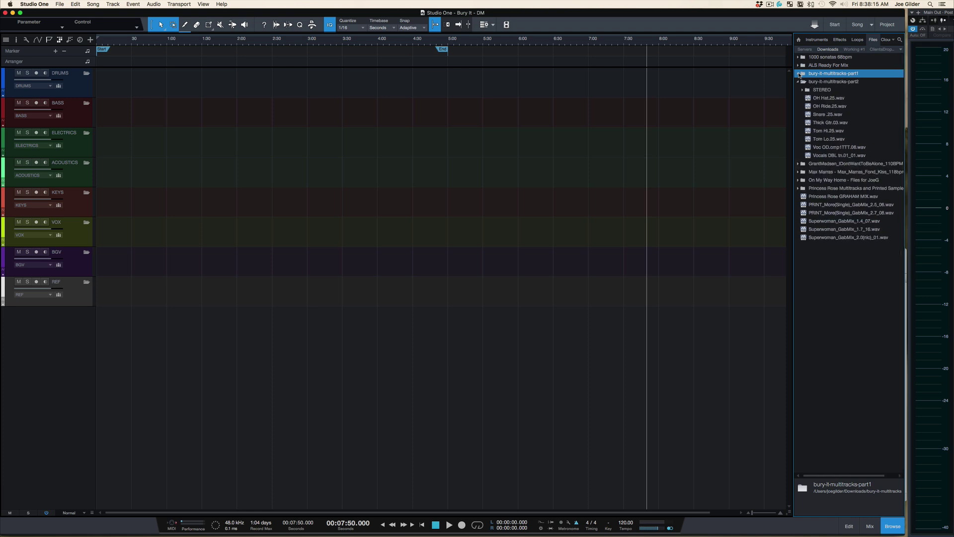
double_click(820, 90)
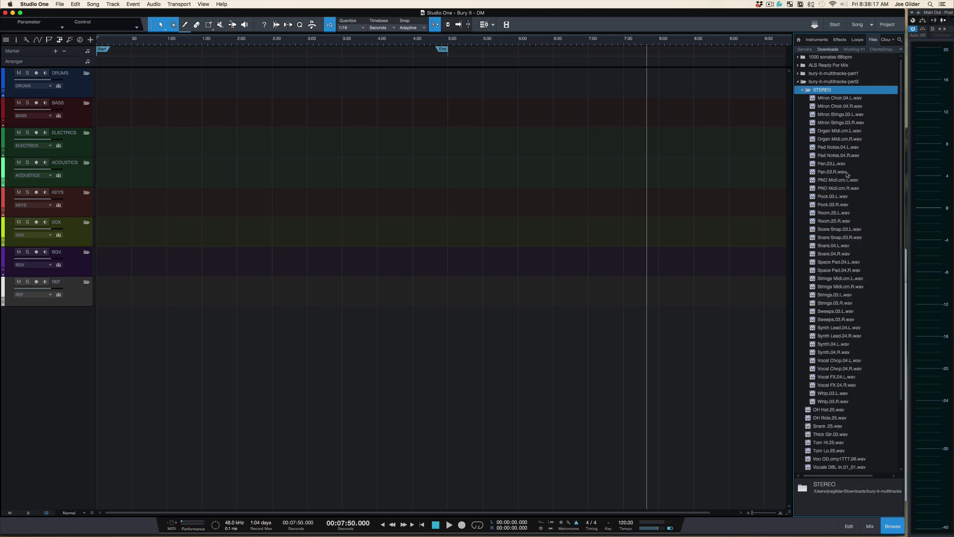
Step: Look through the left/right file pairs in the STEREO folder, from Mtron Choir.04.L.wav to Whip.03.R.wav
click(842, 13)
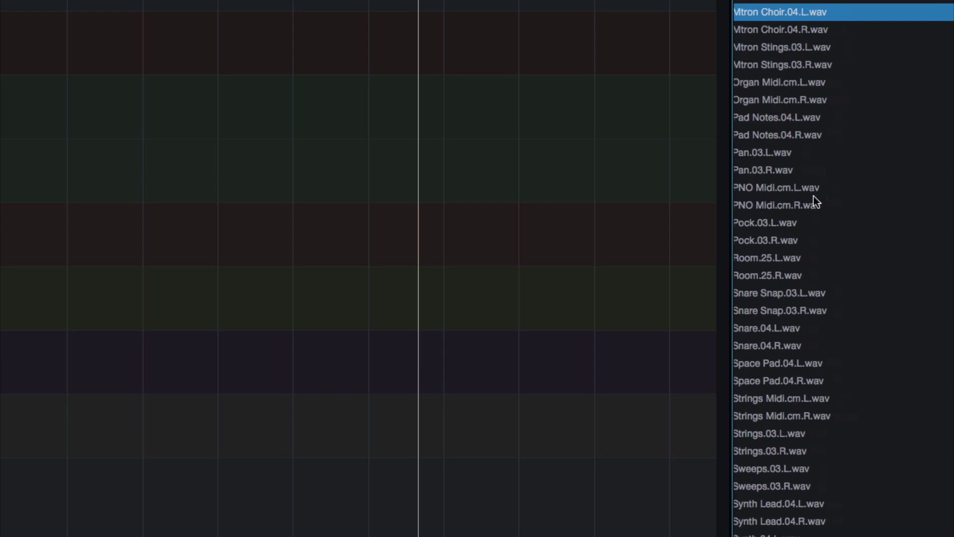
scroll(815, 188, down, 5)
scroll(815, 189, right, 2)
scroll(795, 254, down, 8)
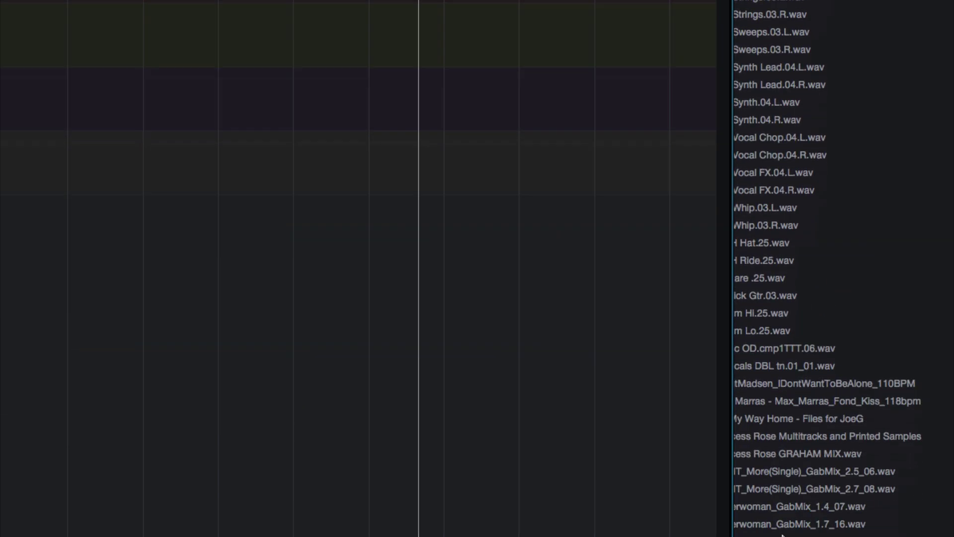
click(763, 256)
scroll(762, 255, left, 2)
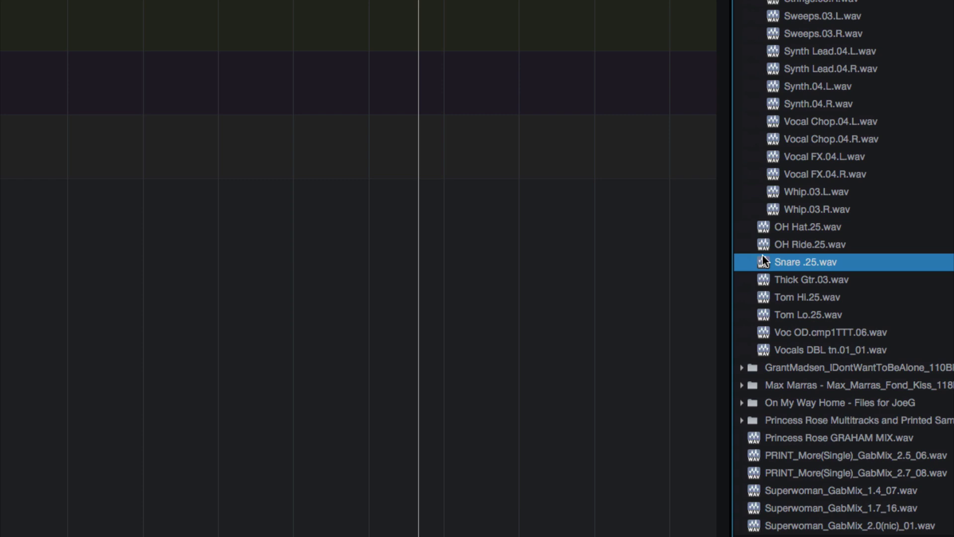
click(812, 209)
scroll(812, 209, up, 5)
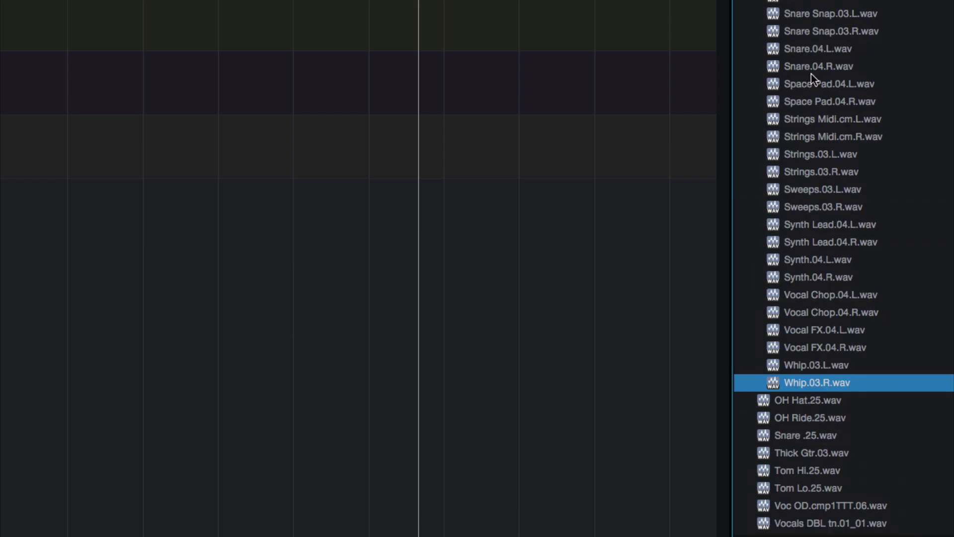
Step: Merge all left/right files in the STEREO folder, from Mtron Choir.04.L.wav to Whip.03.R.wav, into stereo files
scroll(820, 75, up, 10)
shift+click(808, 94)
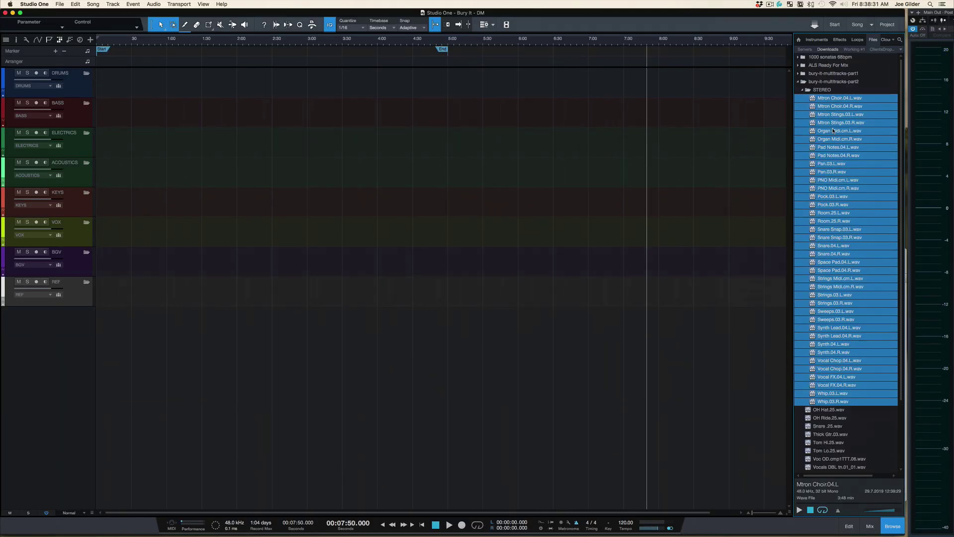
click(833, 131)
right_click(835, 123)
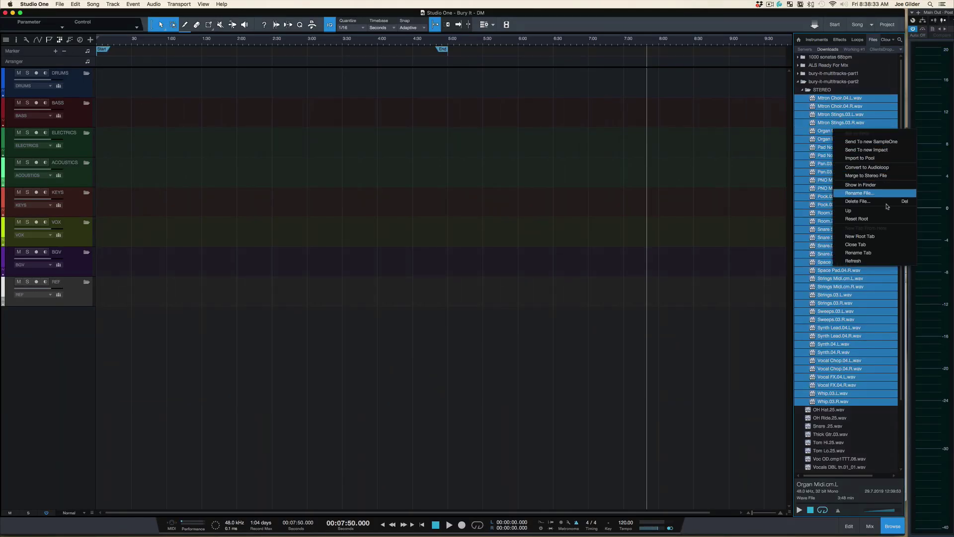
click(881, 176)
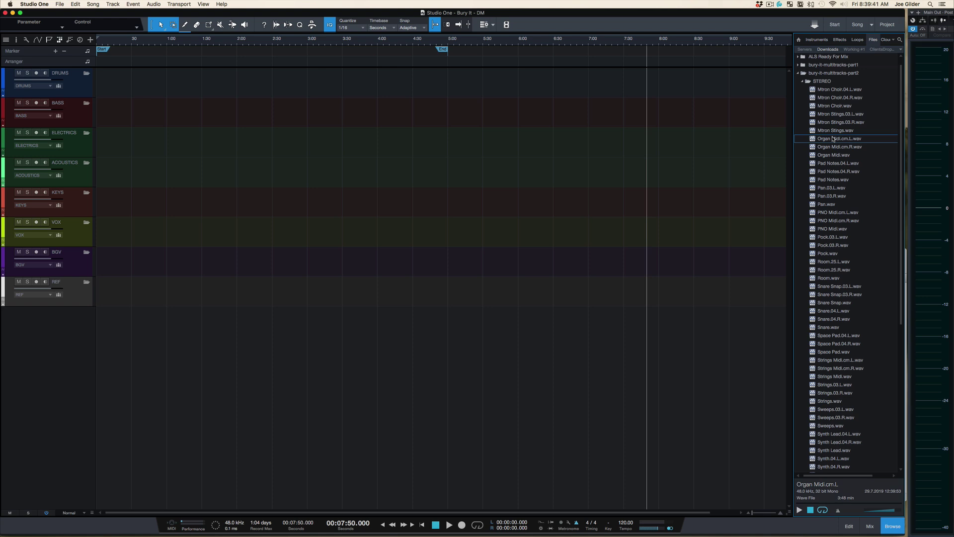
Step: Switch to Finder, expand the STEREO folder in bury-it-multitracks-part2 and sort the files by date modified, newest first
key(super+Tab)
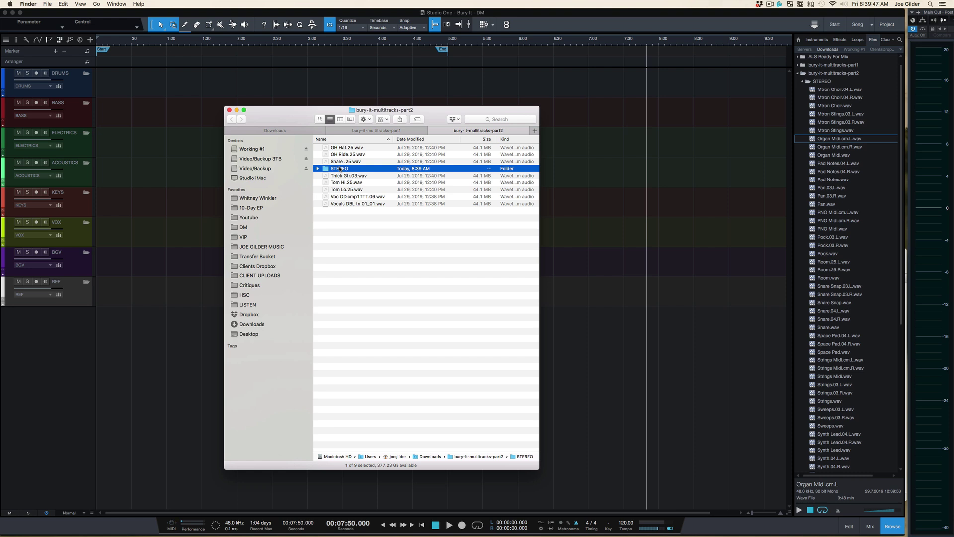
key(Right)
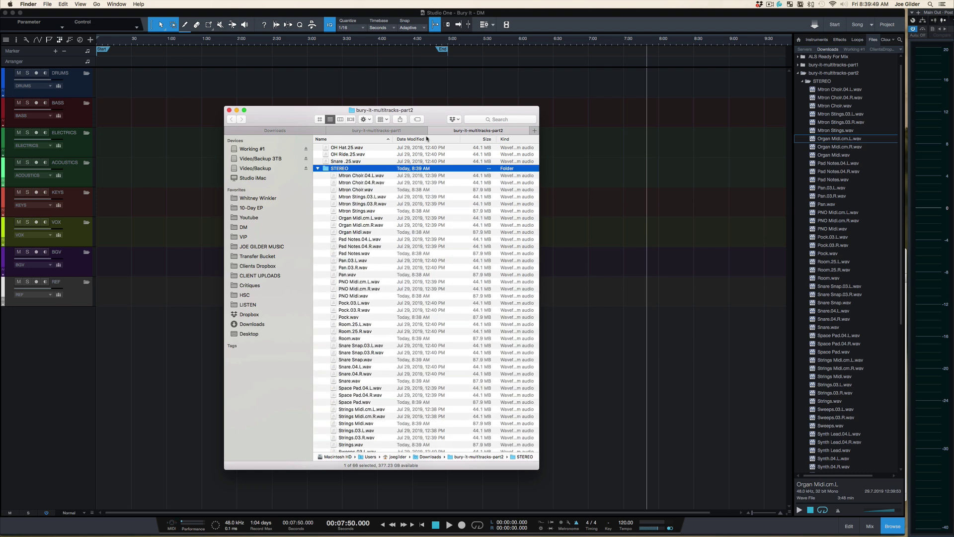
click(426, 140)
Step: Import the merged Whip.wav from the STEREO folder into the Studio One song as a new track below REF
click(348, 156)
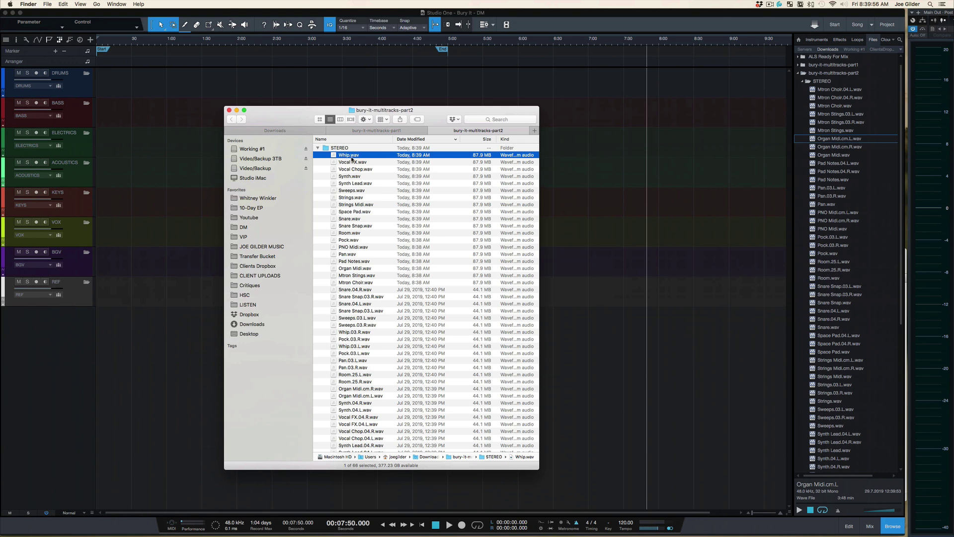
drag(351, 158, 97, 340)
click(89, 336)
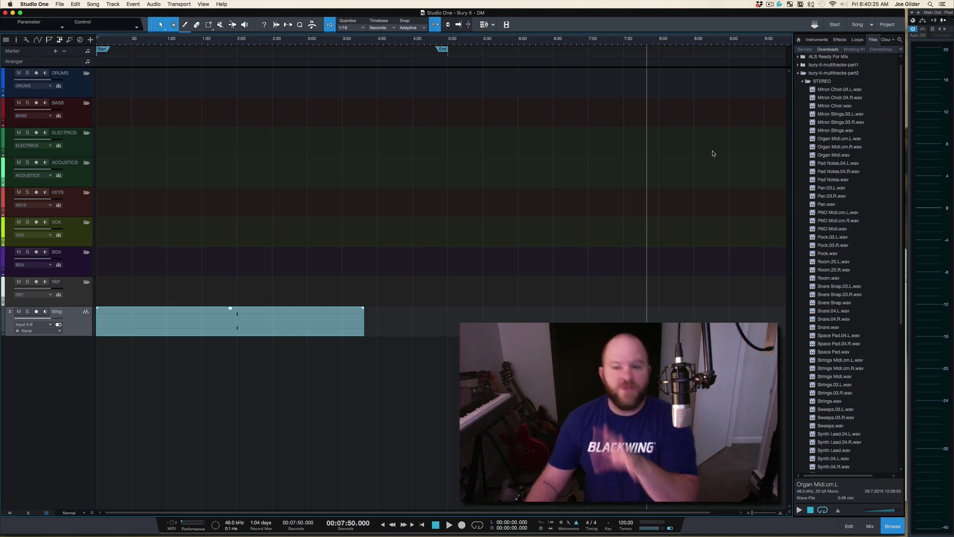
Step: Switch back to Finder and look over the merged and split files in the STEREO folder
key(super+Tab)
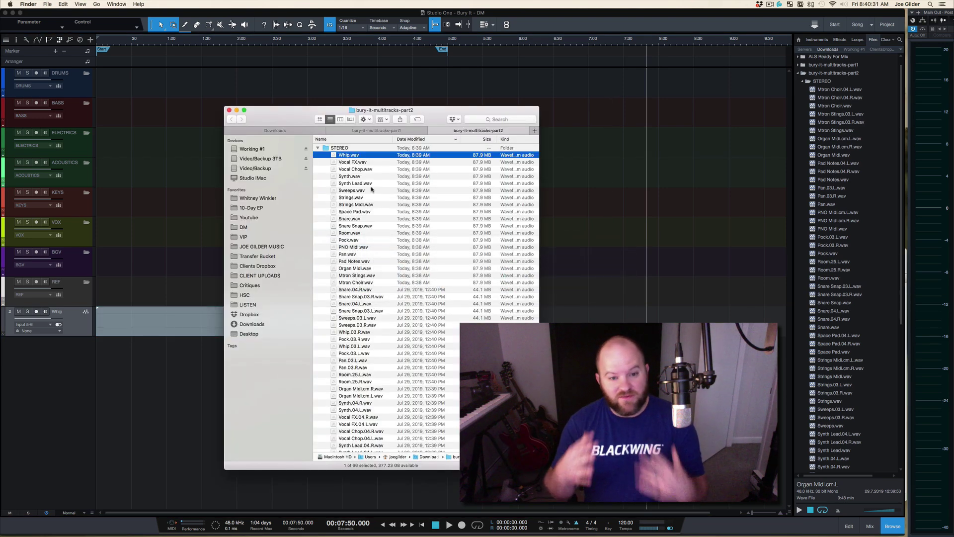
scroll(373, 209, down, 10)
scroll(373, 212, up, 10)
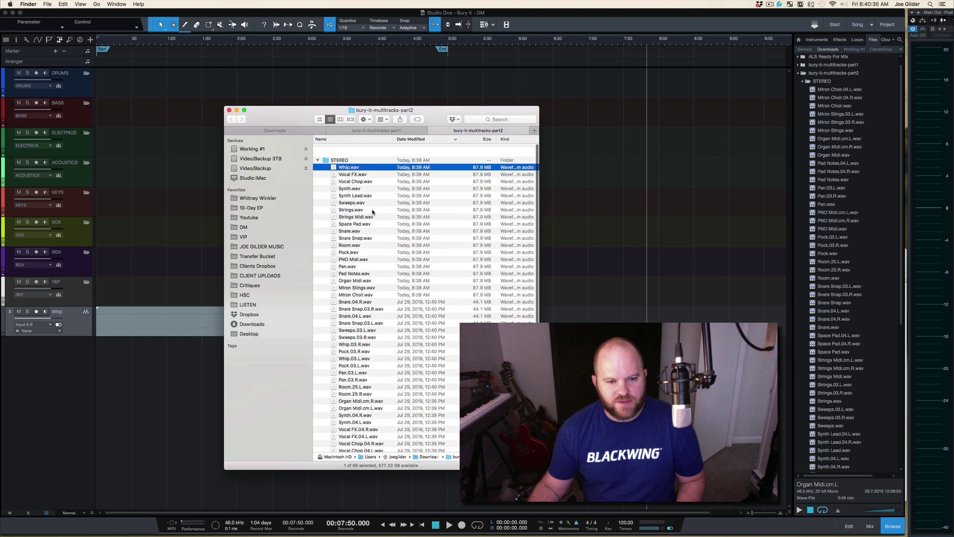